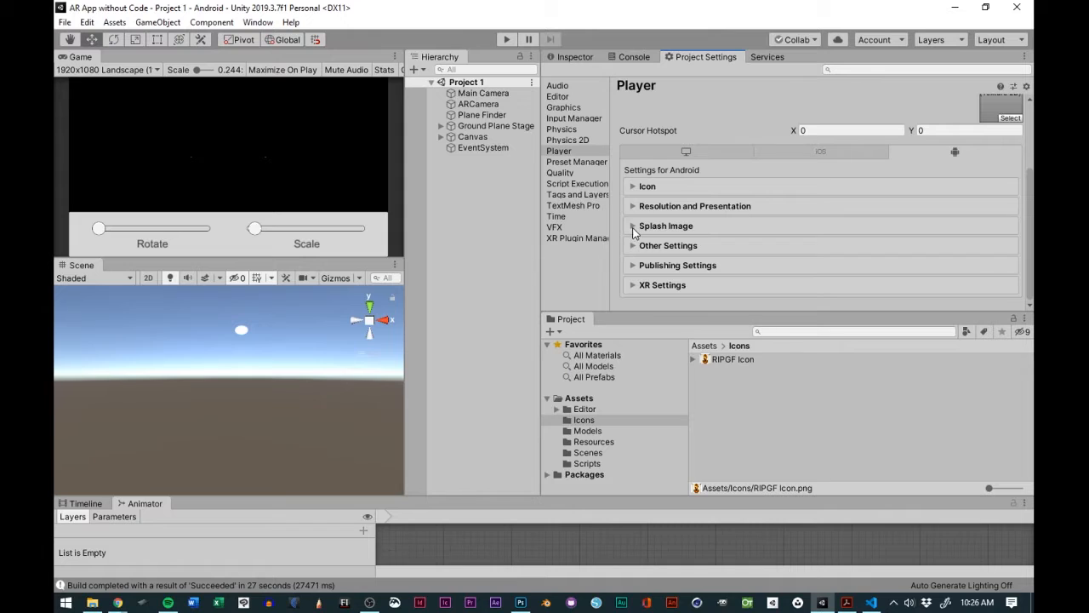
Expand the Android Splash Image settings and enlarge the Game view for the splash preview
left_click(634, 226)
scroll(800, 250, "down", 2)
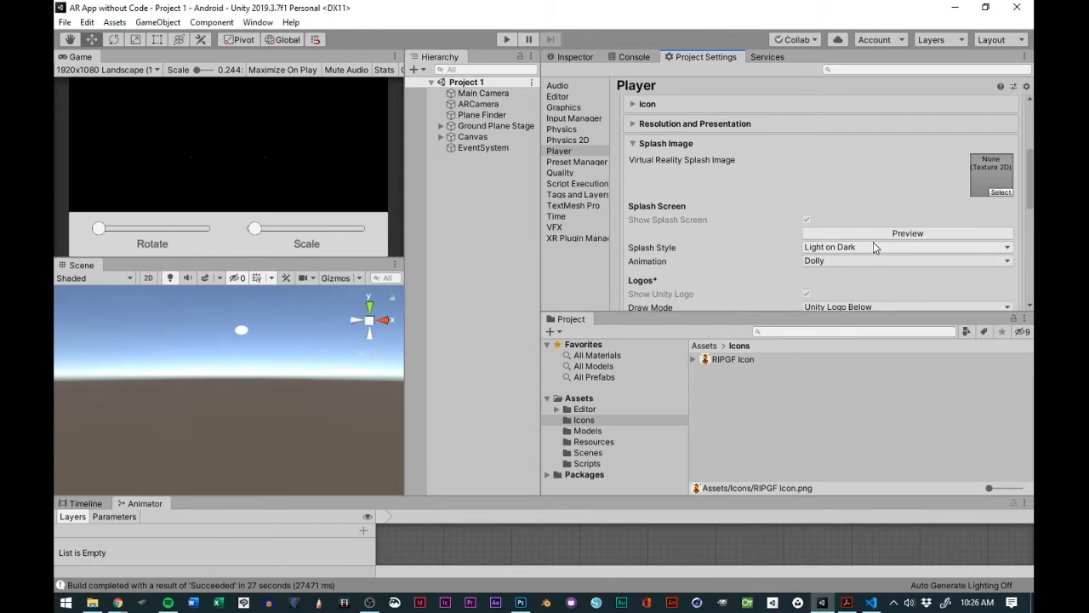
scroll(951, 179, "down", 2)
scroll(951, 179, "up", 1)
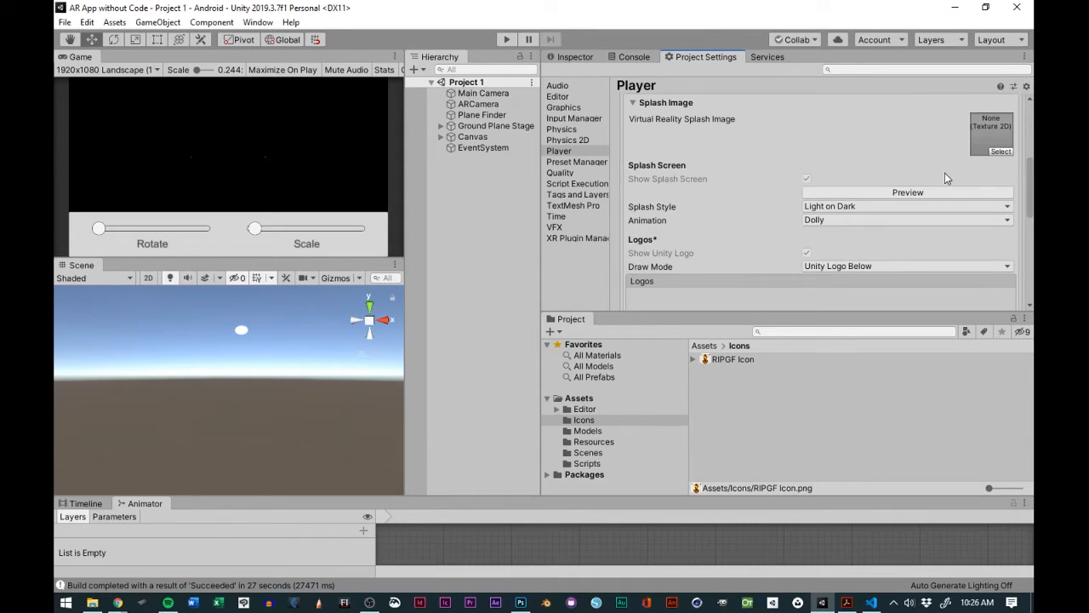
left_click_drag(405, 256, 449, 309)
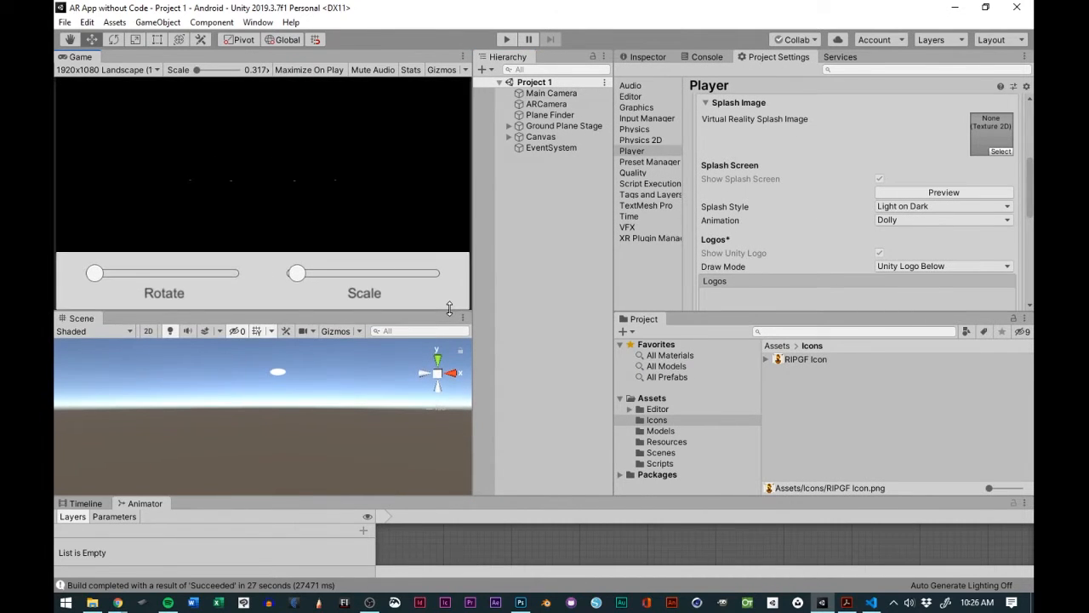
Preview the splash screen in the Game view, end the preview and look through the logo and background settings
scroll(798, 189, "down", 1)
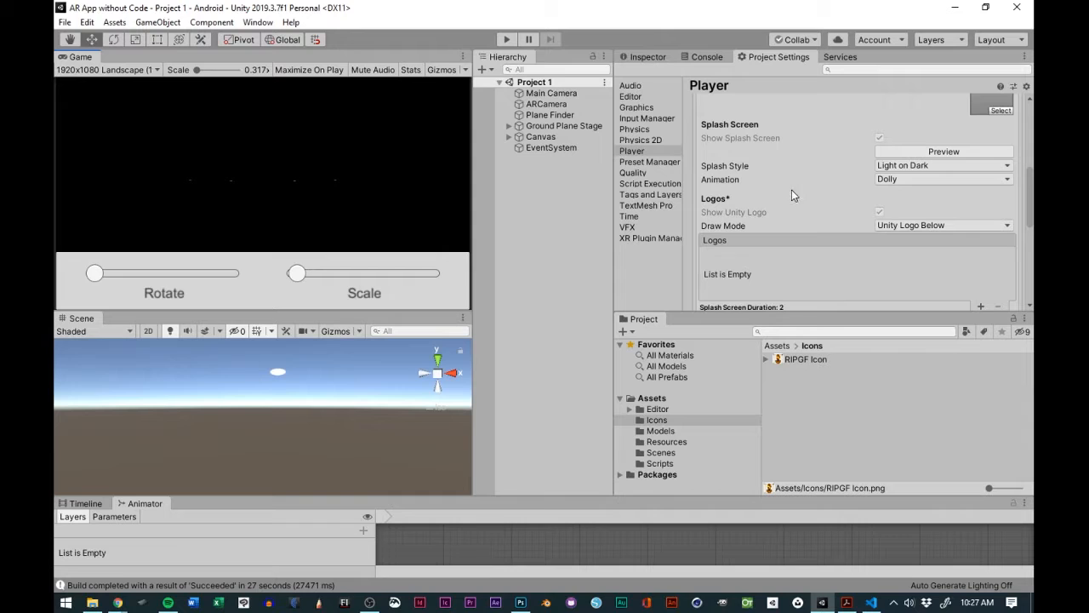
left_click(944, 155)
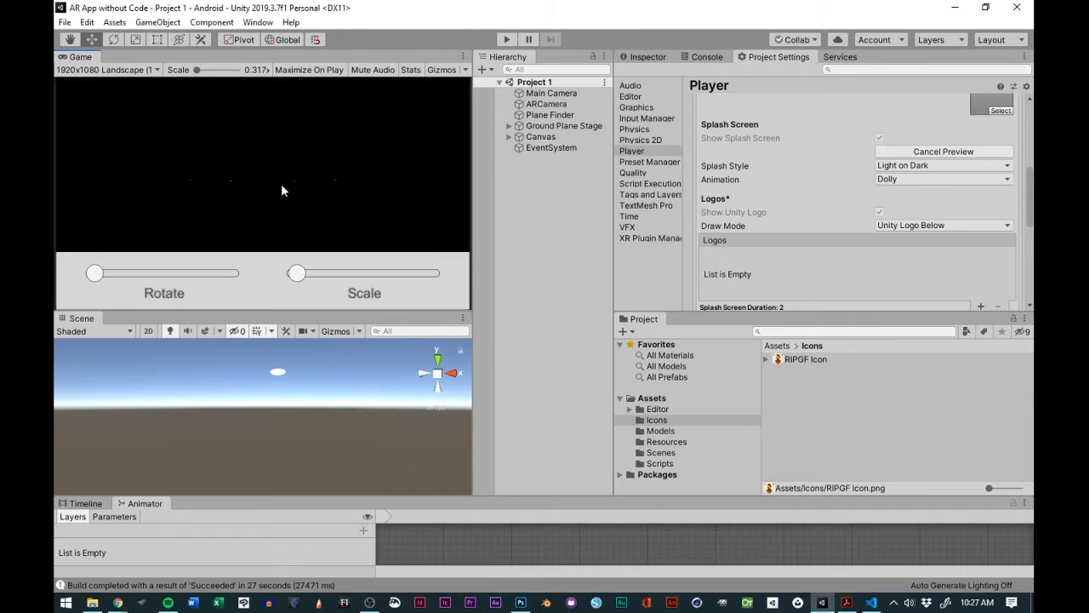
left_click(917, 152)
scroll(802, 238, "down", 5)
scroll(805, 174, "up", 5)
scroll(831, 199, "down", 2)
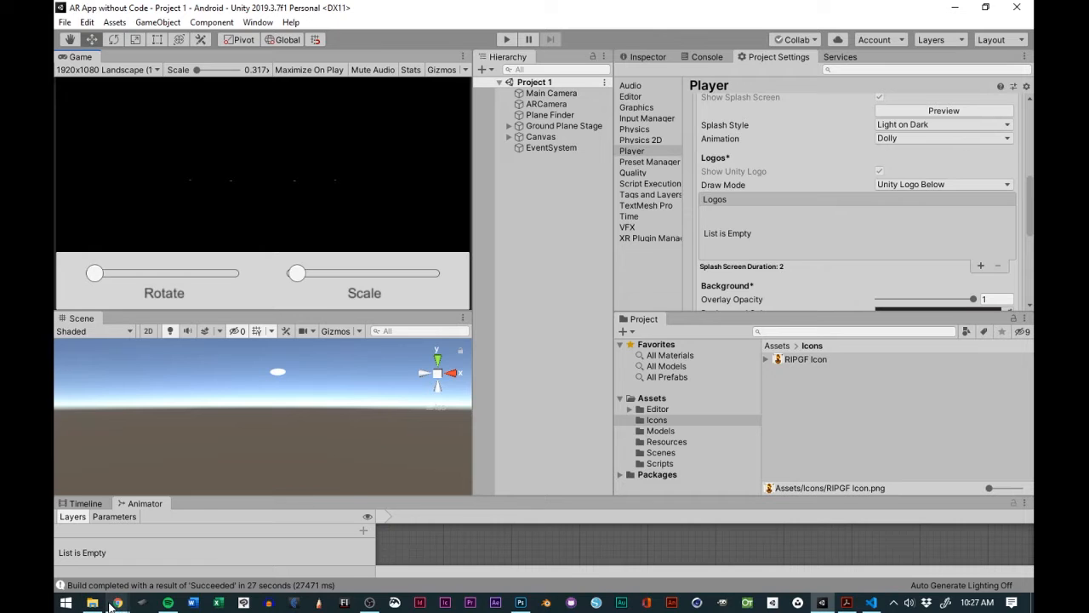
Switch to Photoshop, hide all the App Icon layers in RIPGF Icon.psd and add a new empty layer
mouse_move(109, 603)
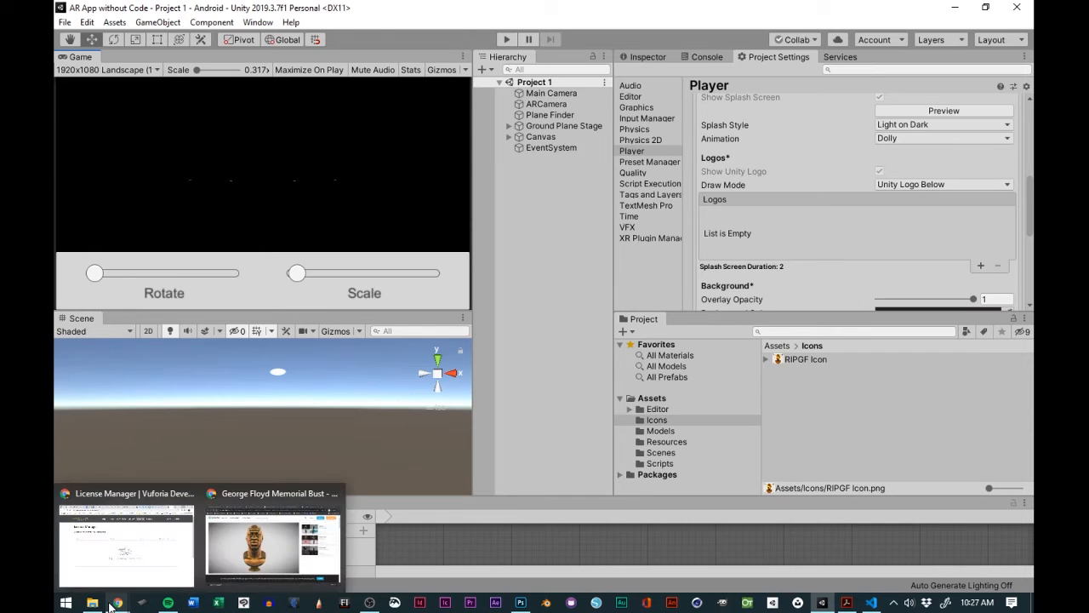
left_click(517, 603)
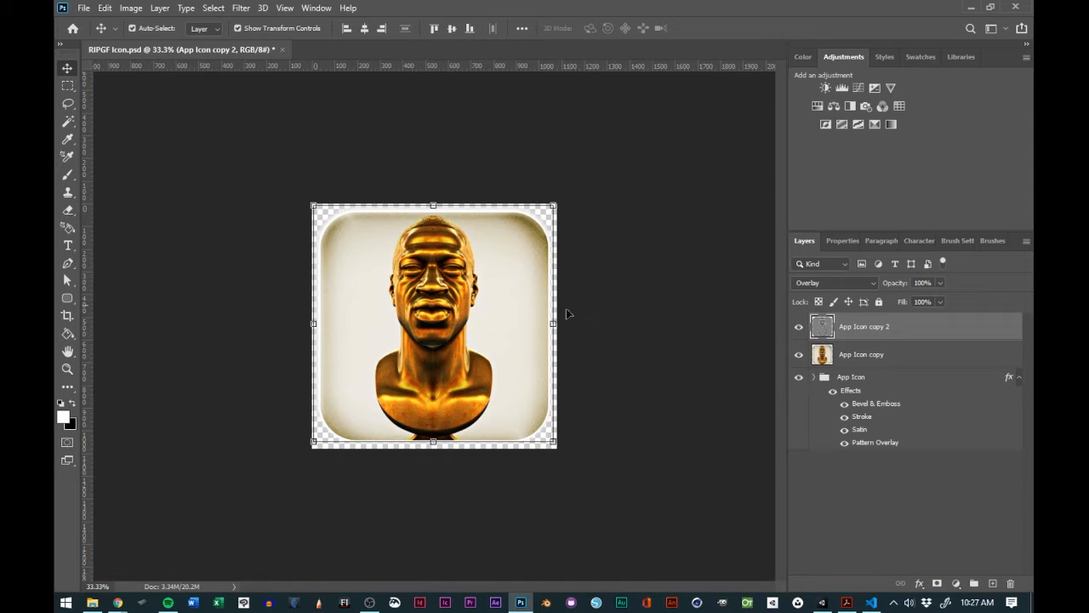
left_click_drag(801, 379, 798, 329)
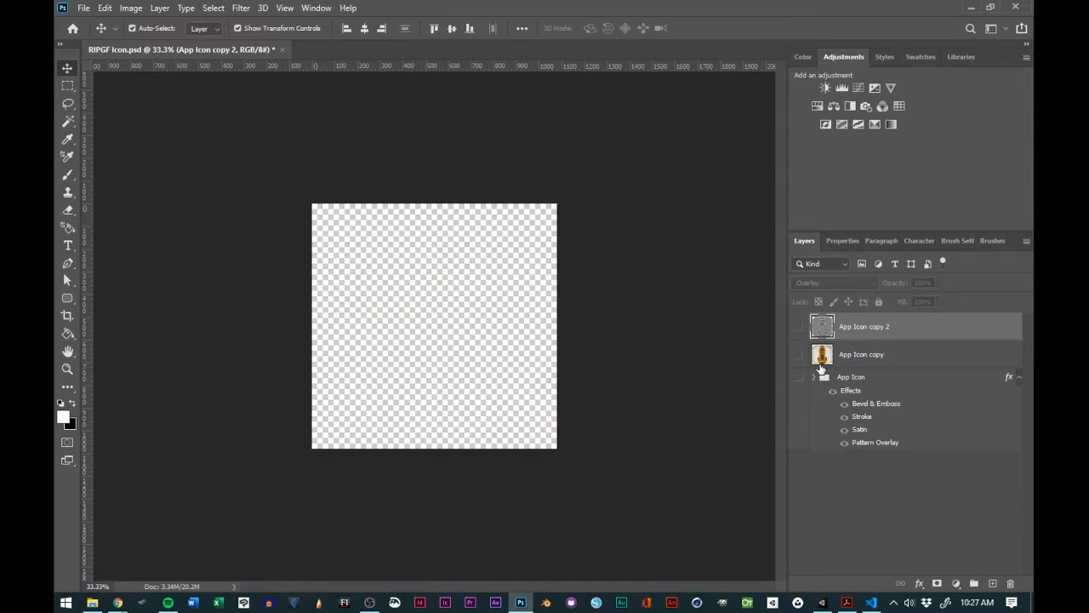
left_click(994, 583)
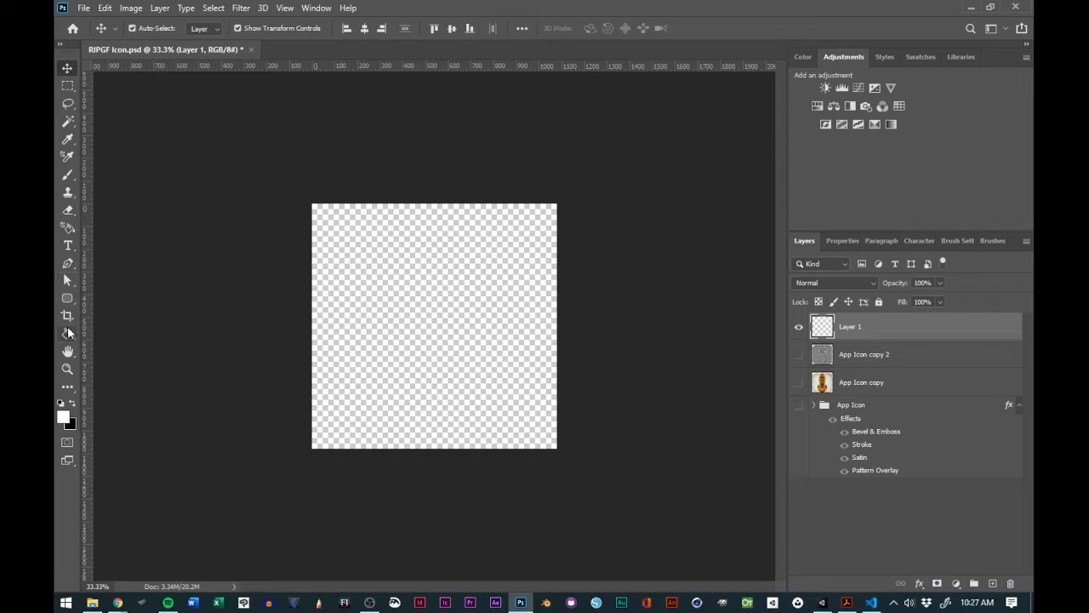
Swap the foreground colour to black and add the text "REST IN POWER" in the upper part of the canvas
left_click(68, 245)
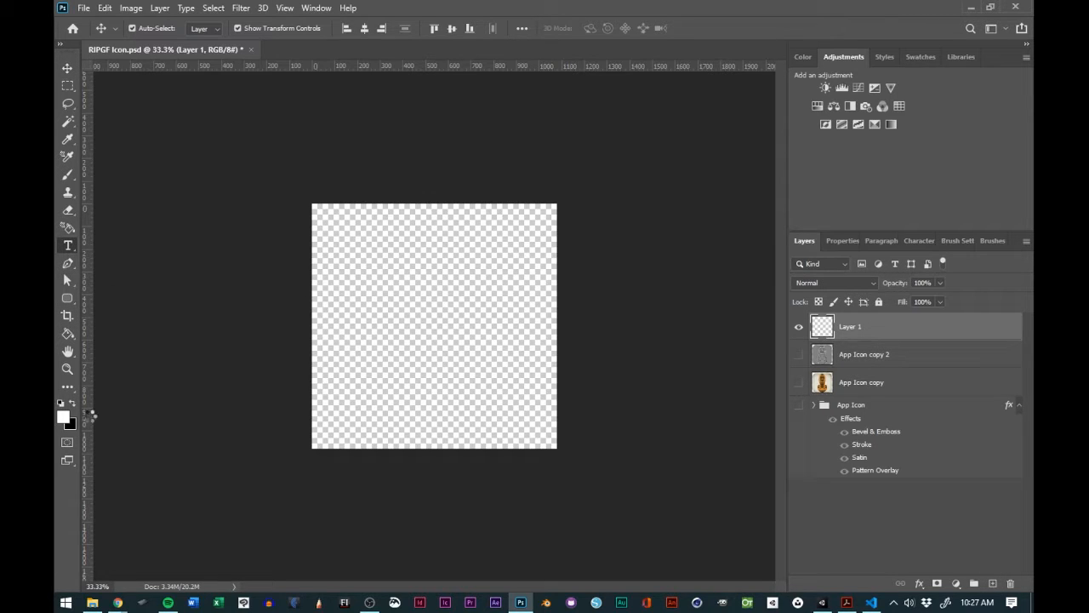
left_click(72, 403)
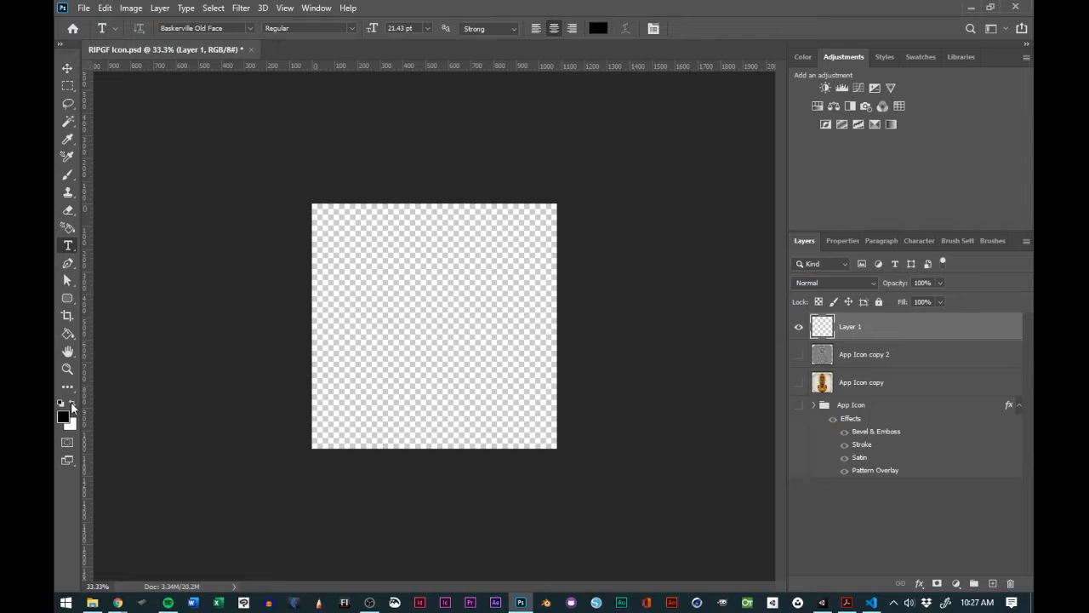
left_click(382, 251)
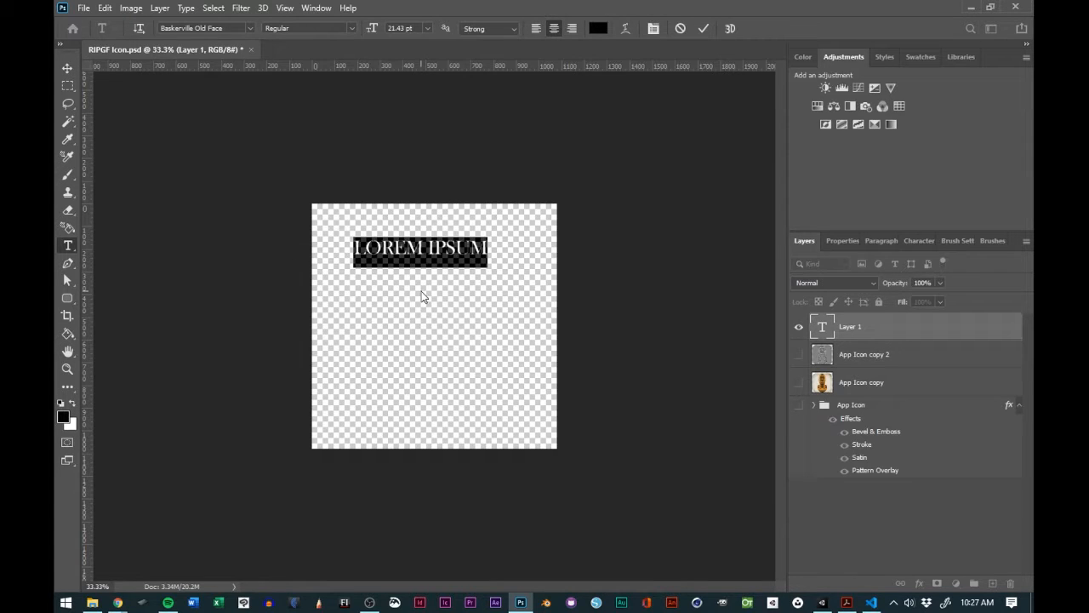
type("RE")
type("S")
key("BackSpace")
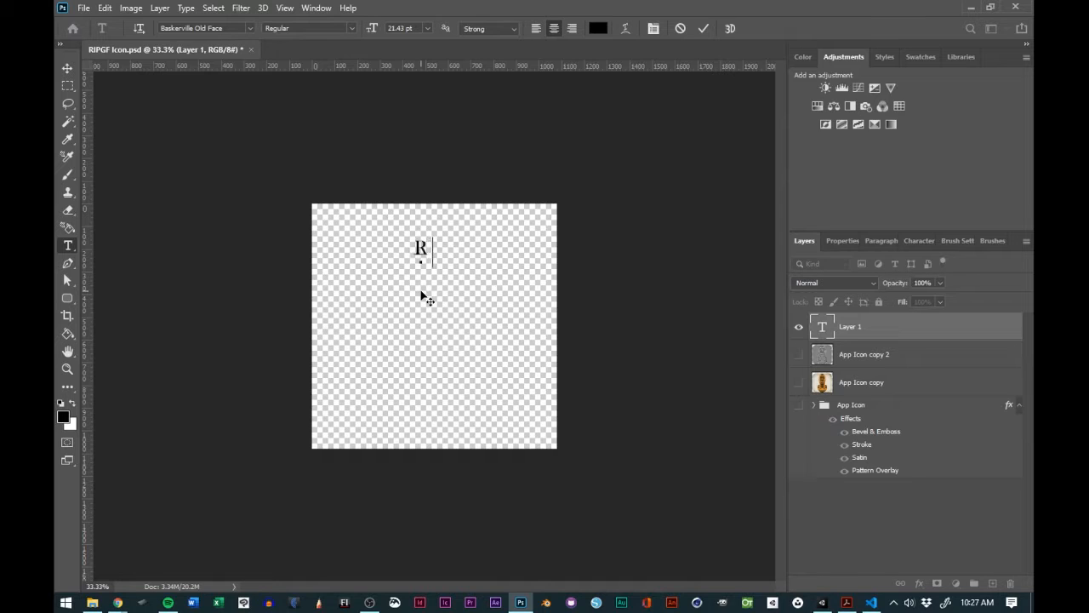
type("EST IN POWER")
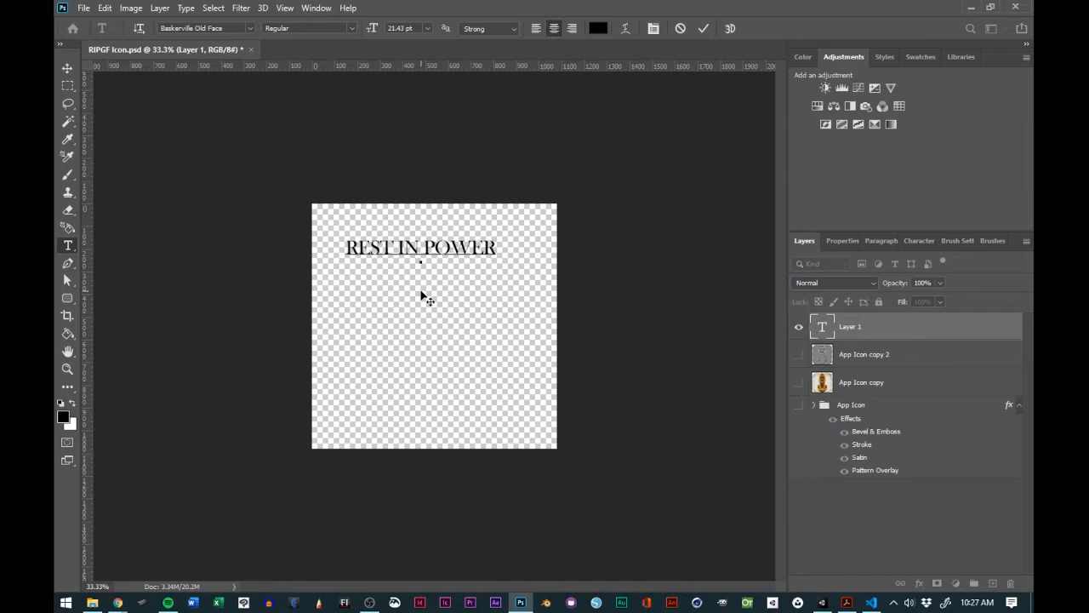
key("ctrl+Left")
type("GEOR")
key("BackSpace")
key("BackSpace")
key("BackSpace")
key("BackSpace")
key("BackSpace")
Set the leading of the "REST IN POWER" text to Auto, its tracking to 0 and its baseline shift to 0 pt
left_click_drag(499, 252, 331, 246)
left_click(841, 241)
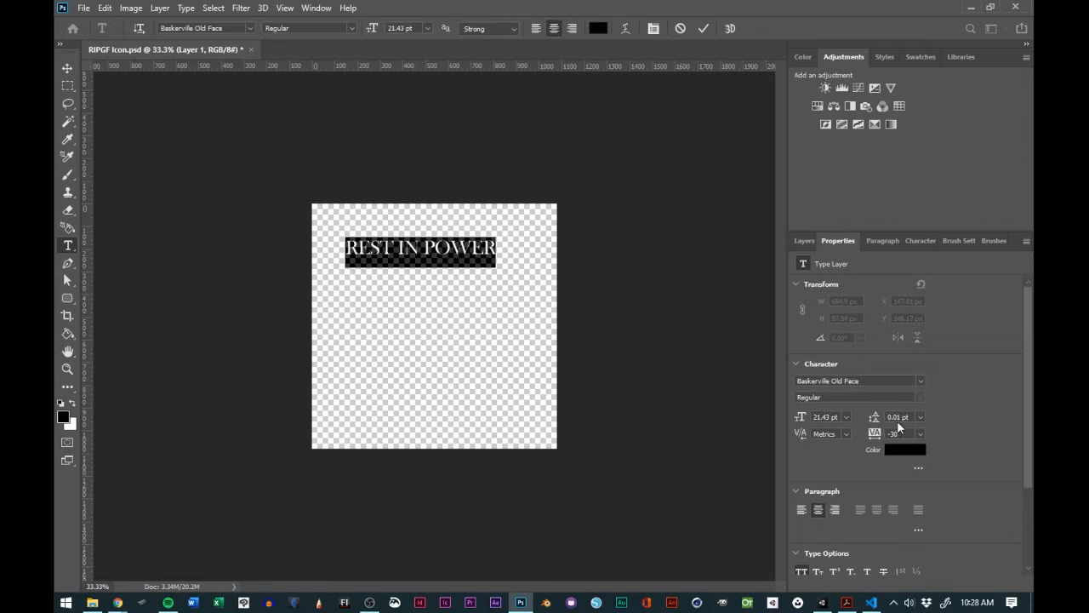
left_click(919, 417)
left_click(908, 249)
left_click(920, 434)
left_click(902, 349)
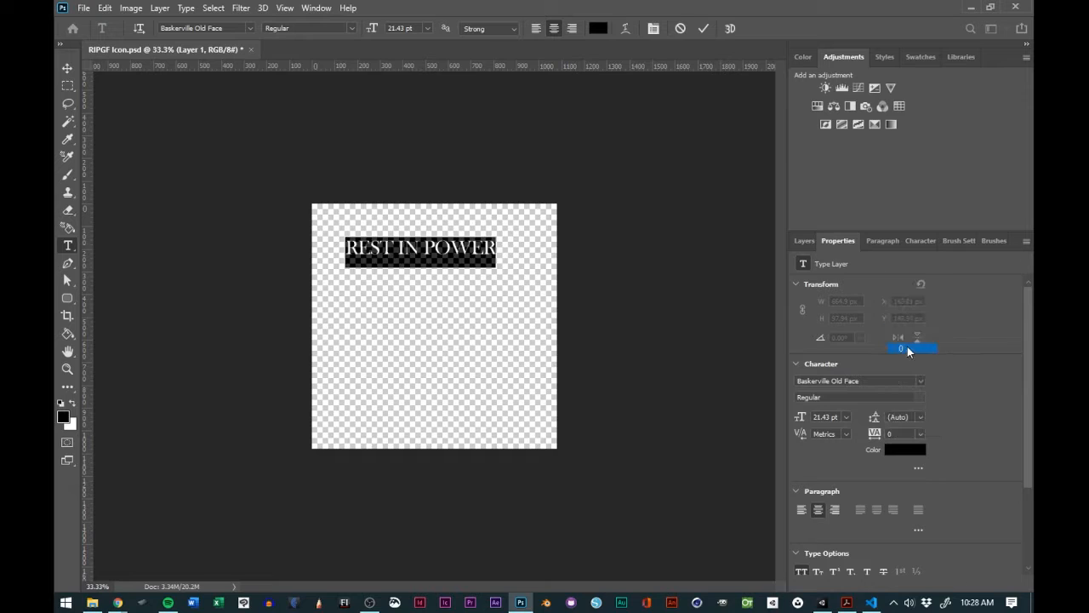
left_click(919, 467)
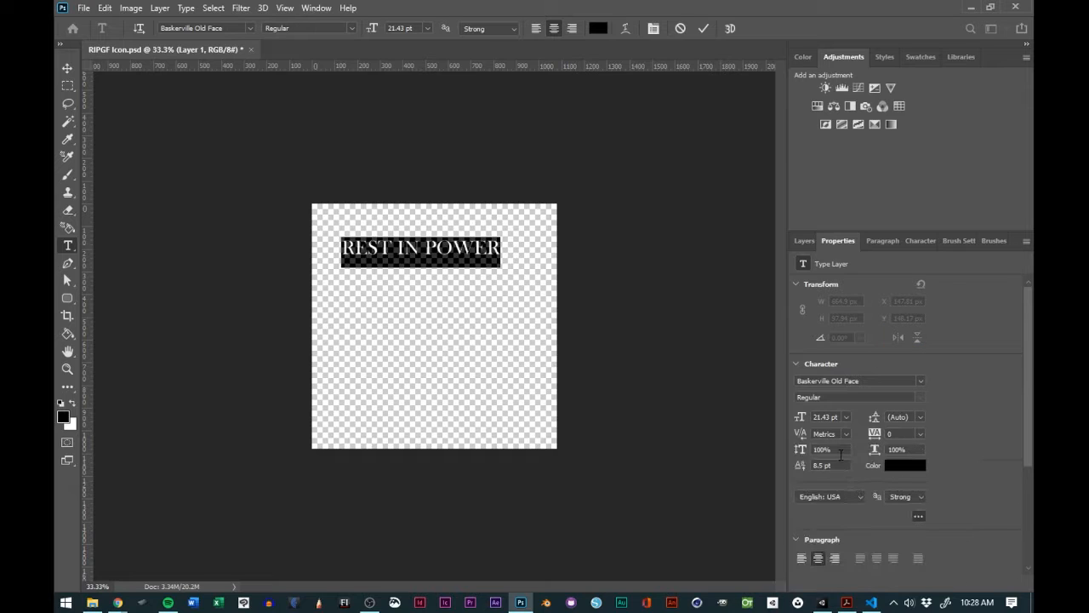
left_click_drag(832, 464, 816, 464)
type("0")
Add "GEORGE" and "FLOYD" on two separate lines below "REST IN POWER"
left_click(499, 248)
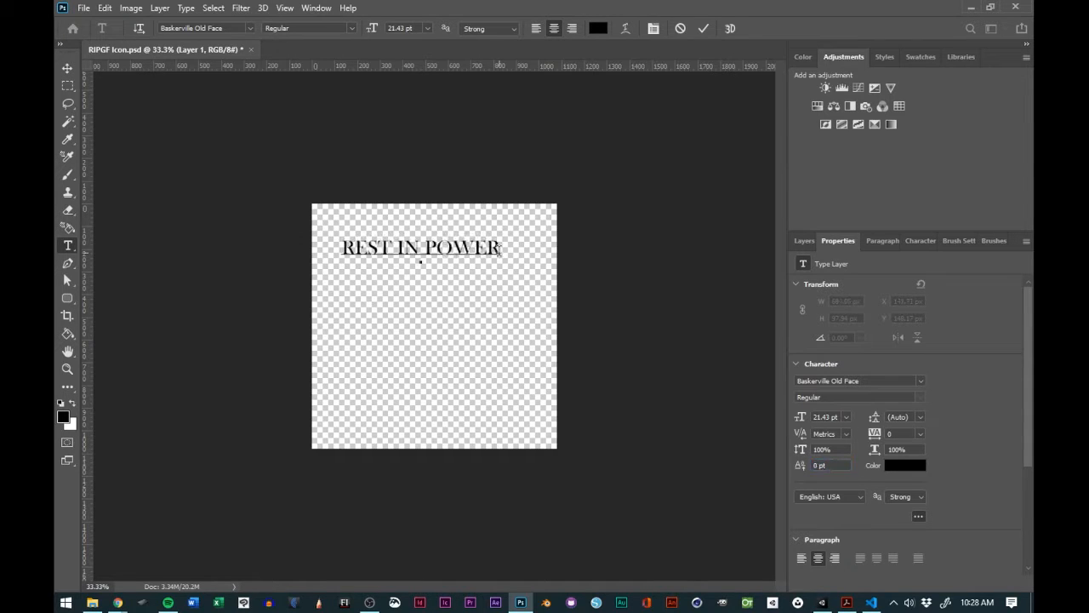
type("S")
key("BackSpace")
type("GEORGE ")
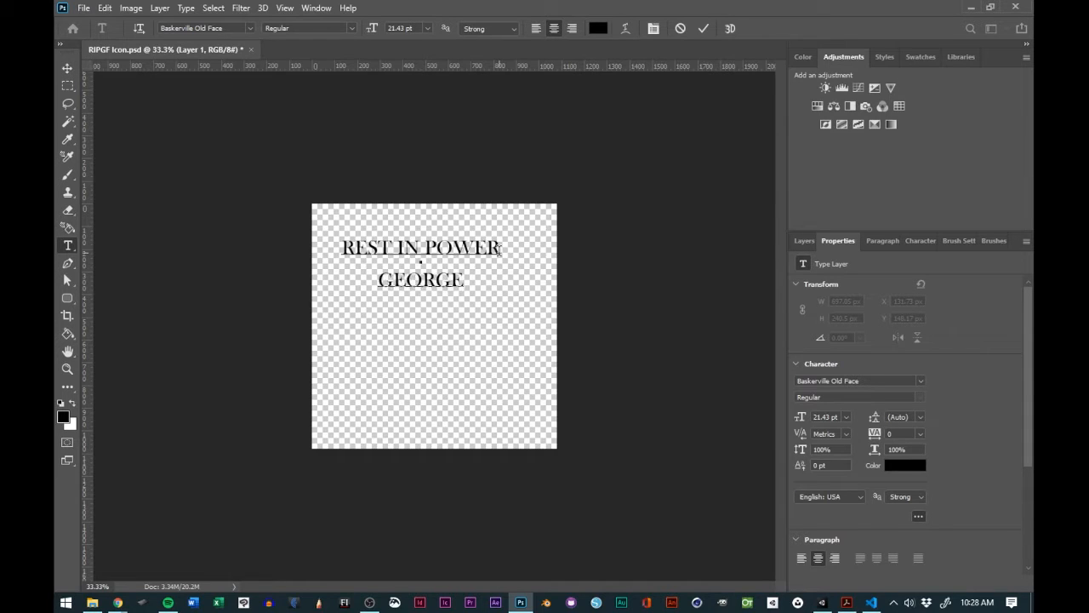
type("FLOYD")
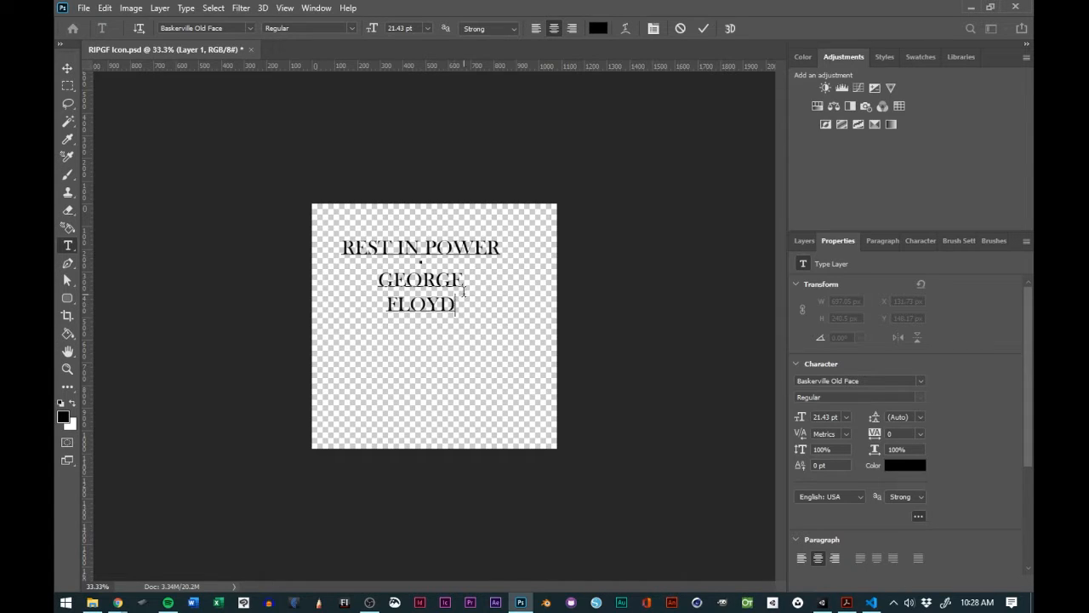
Insert the line "MADE IN MEMORY" above "REST IN POWER"
left_click(343, 246)
key("Return")
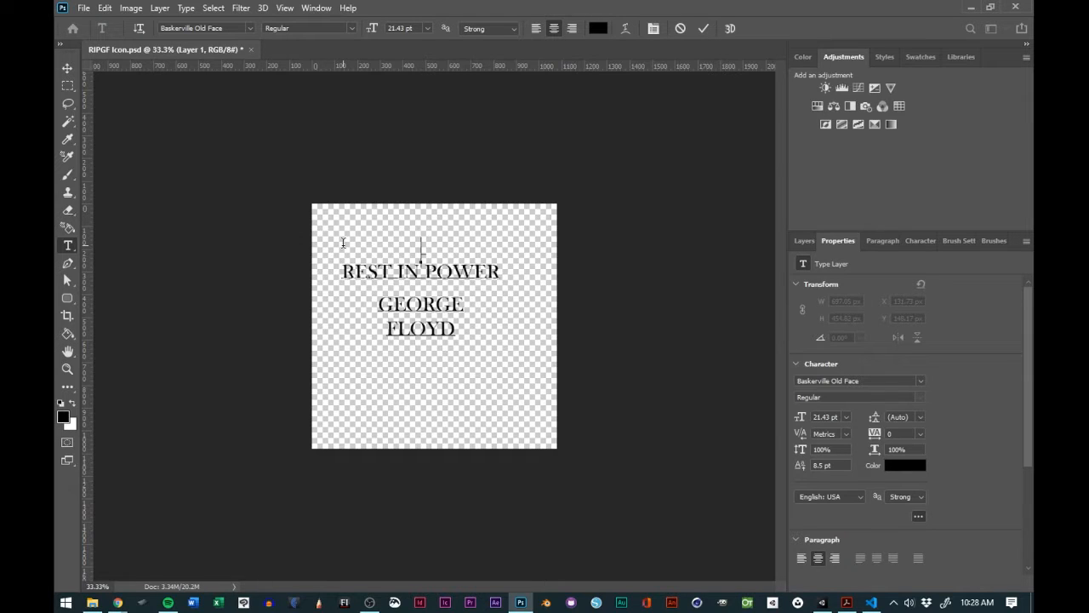
type("IN MEMOR")
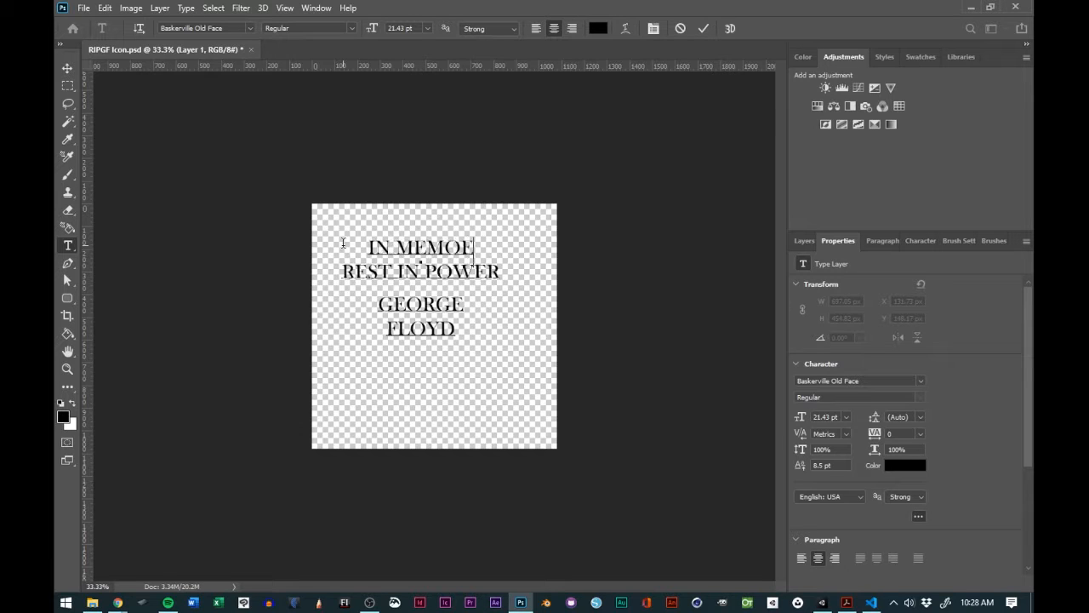
type("Y")
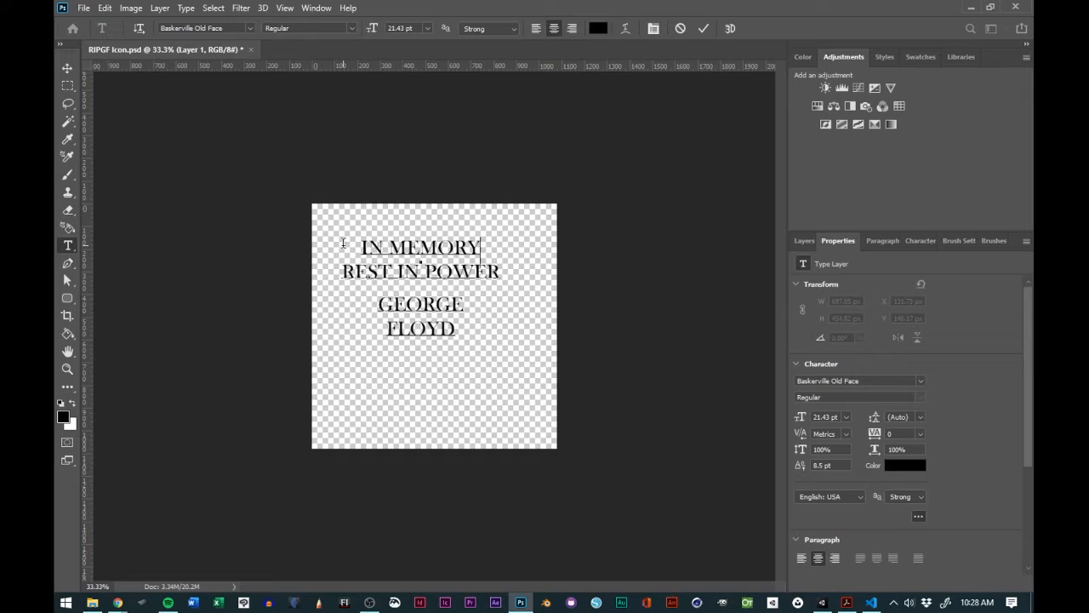
key("Left")
key("Left")
key("Left")
key("Left")
key("Left")
key("Left")
key("Left")
type("MADE")
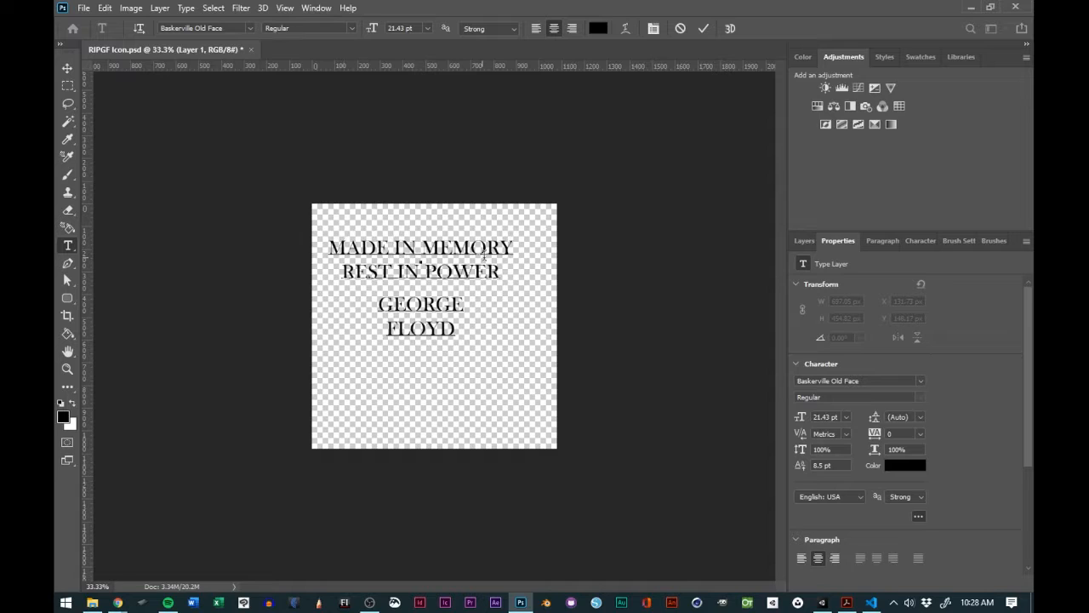
Add the lines "OF VICTIMS OF" and "POLICE BRUTALITY" below "MADE IN MEMORY" and move the text block closer to the canvas centre
key("Return")
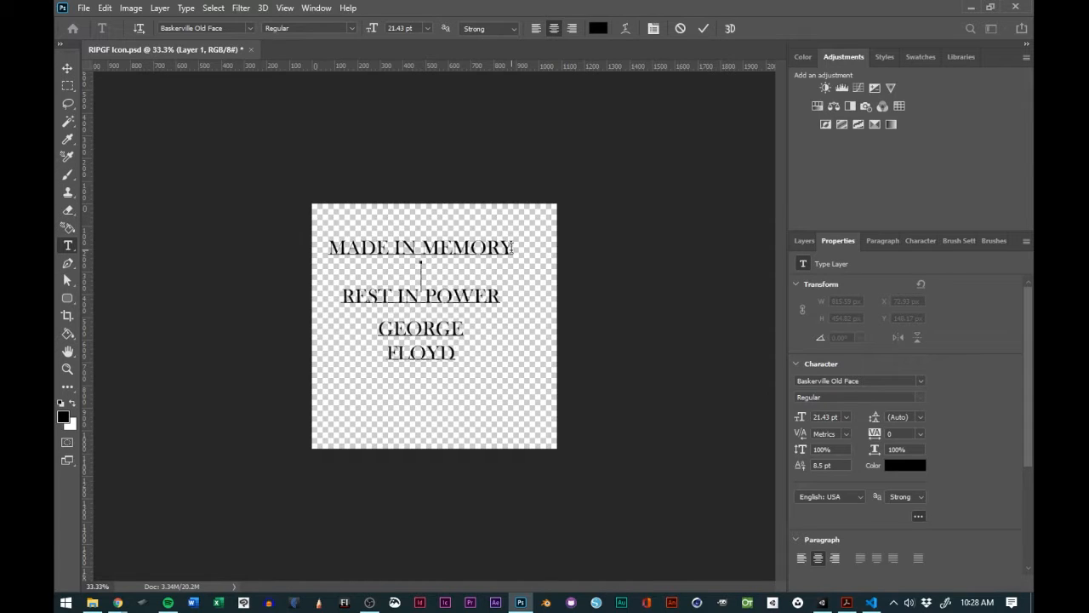
type("OF VICTIM")
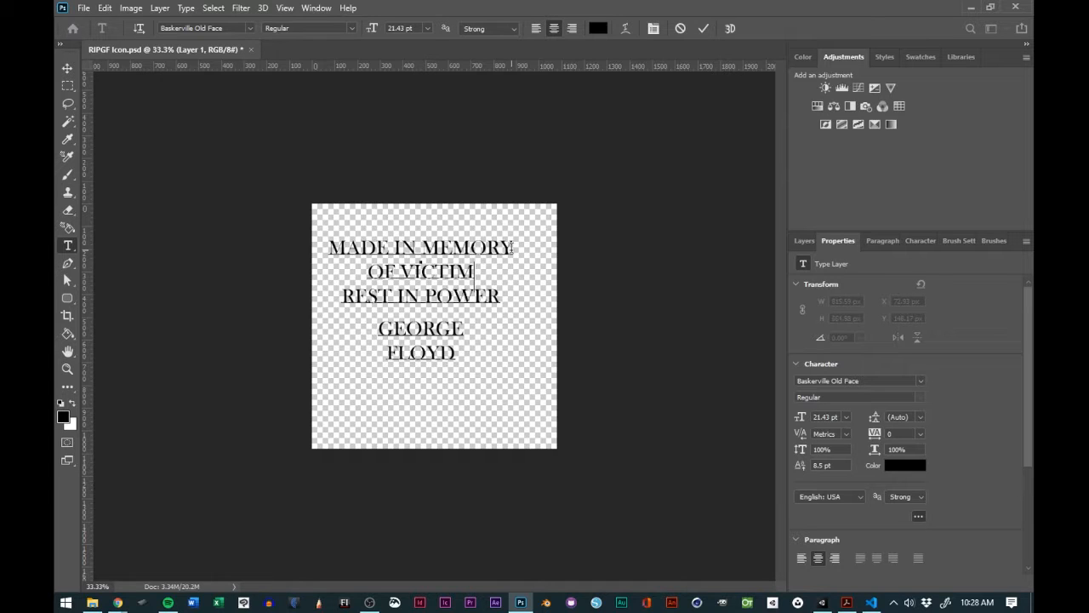
type("S OF")
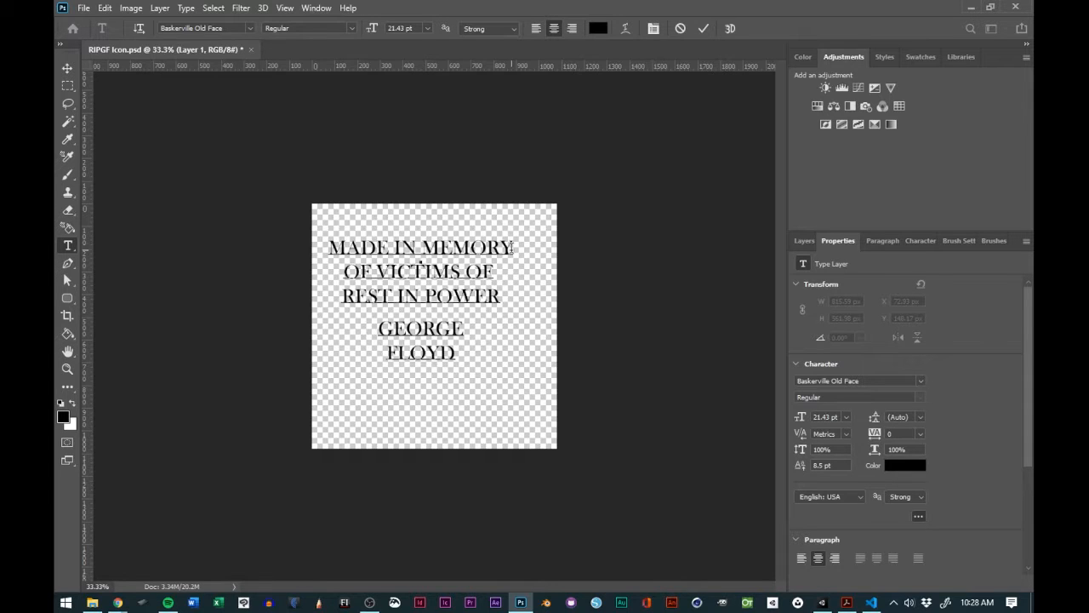
key("Return")
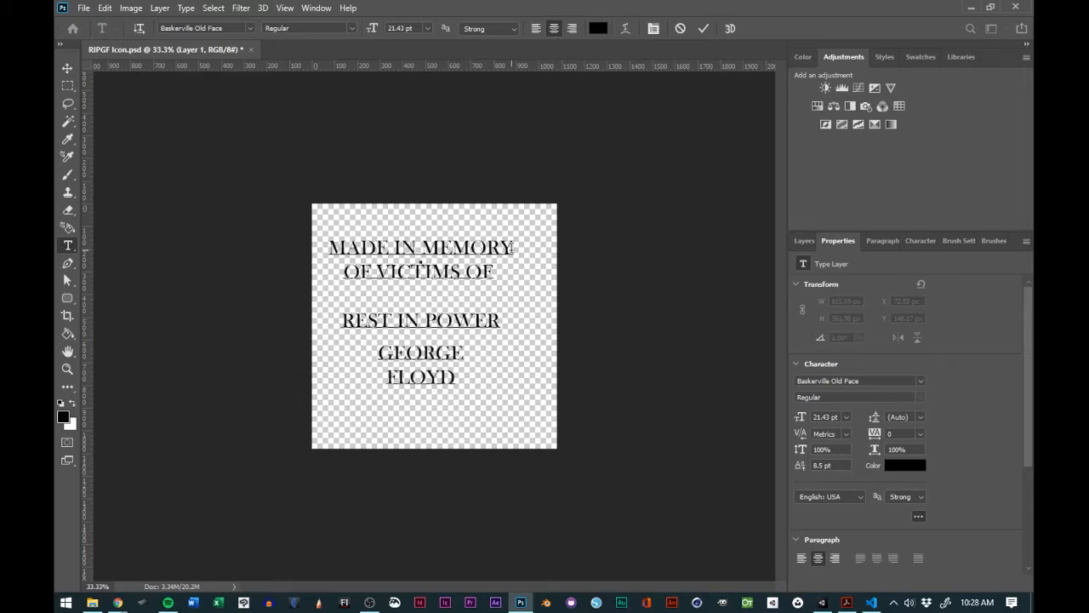
type("POLICE B")
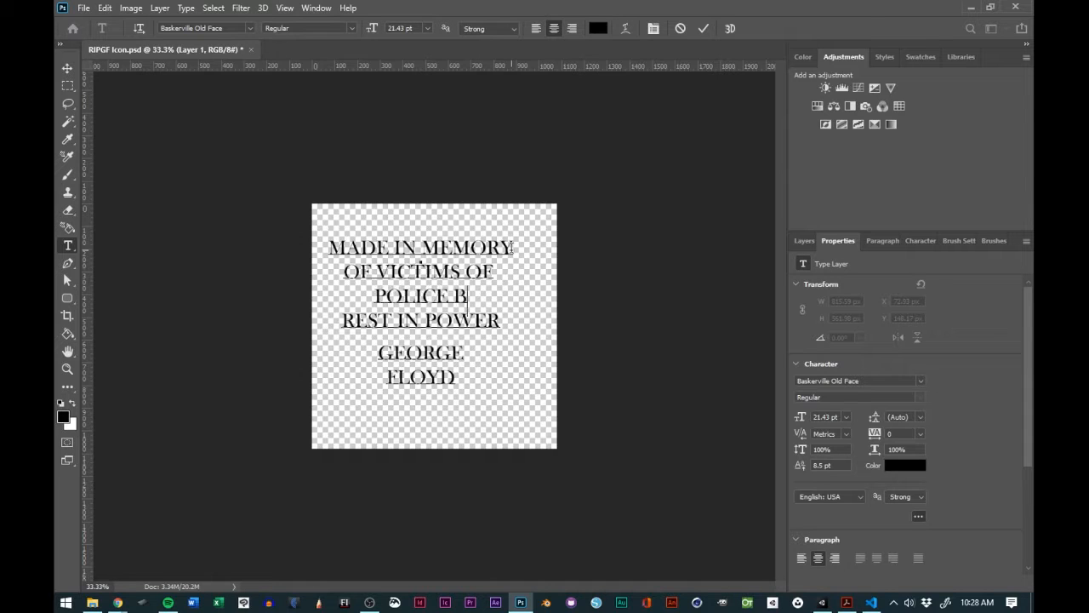
type("RUTALITY")
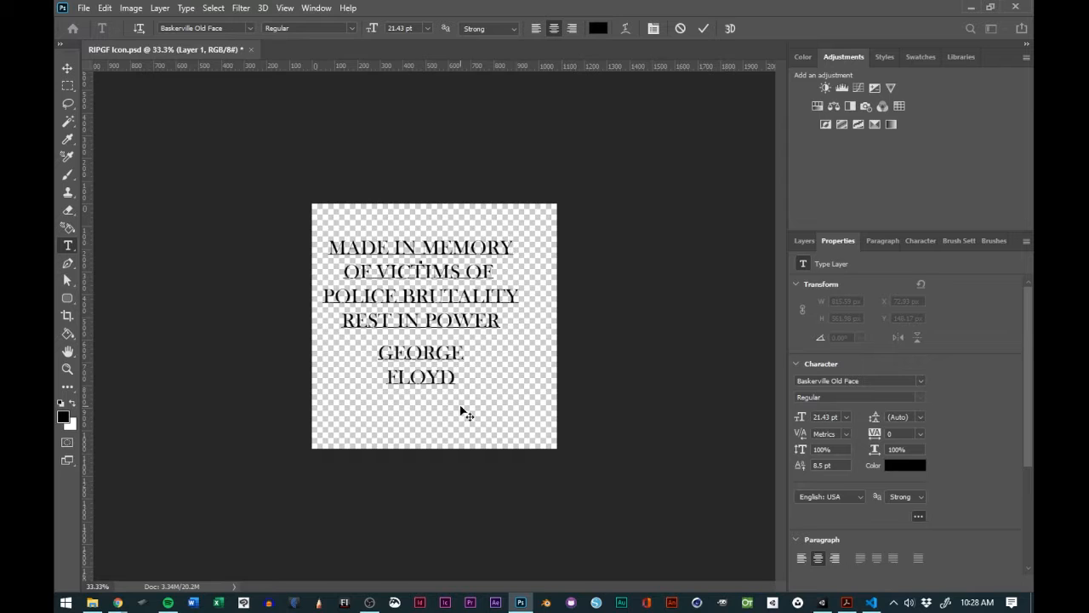
left_click_drag(462, 413, 473, 416)
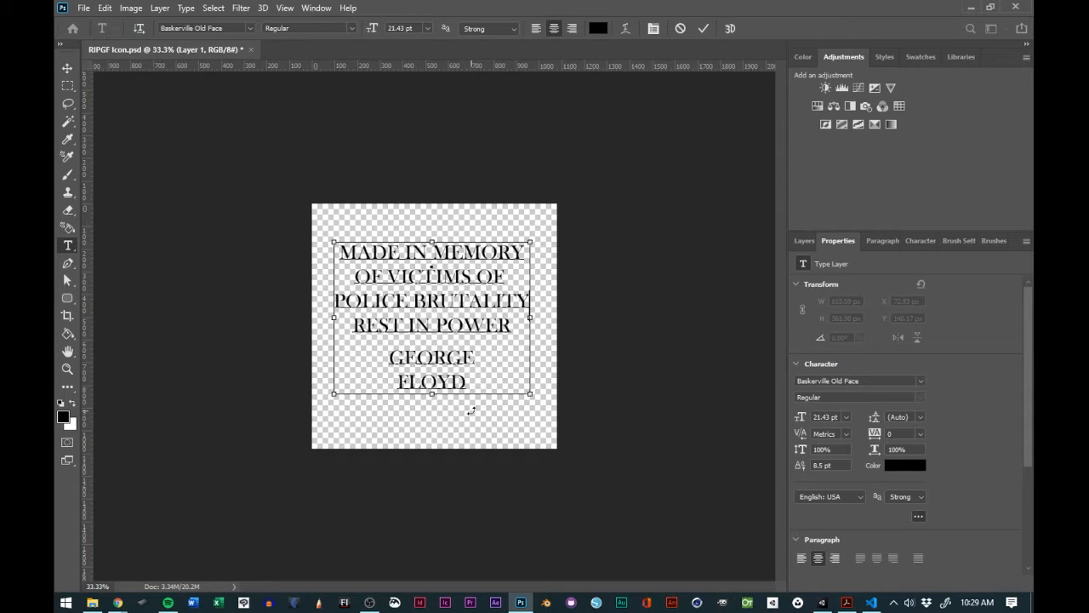
Enlarge the "GEORGE FLOYD" lines to a font size of 48.43 pt
key("ctrl+plus")
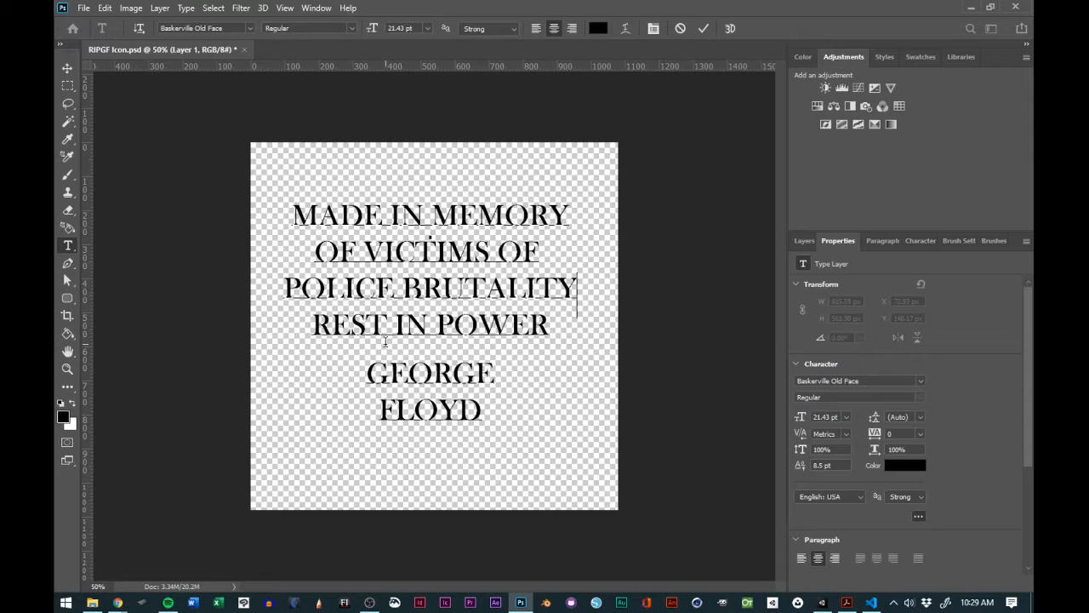
left_click(445, 351)
left_click(558, 319)
left_click_drag(492, 412, 364, 383)
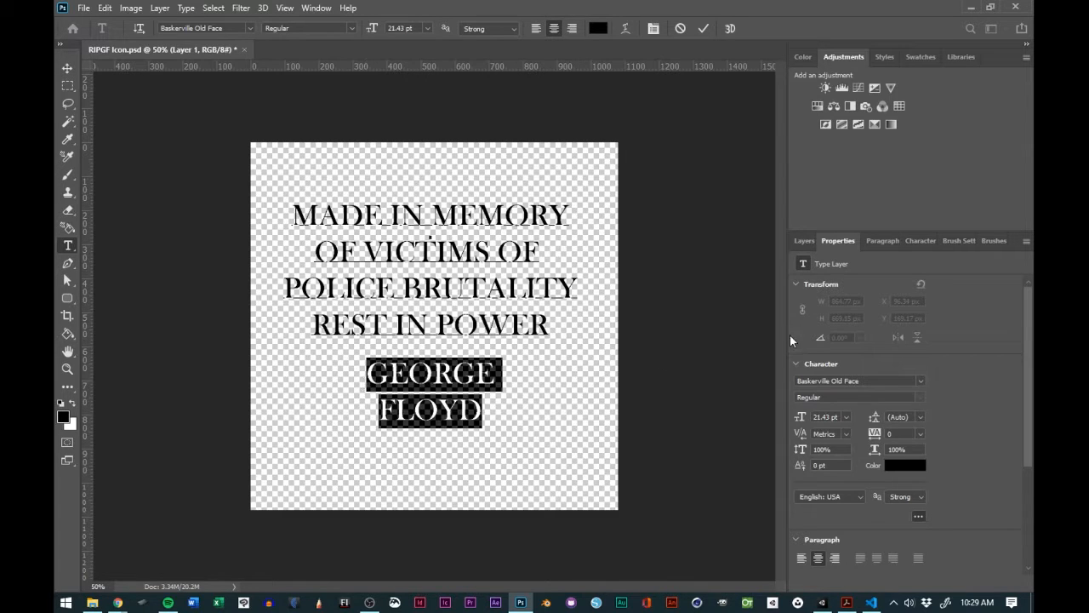
left_click_drag(801, 418, 824, 418)
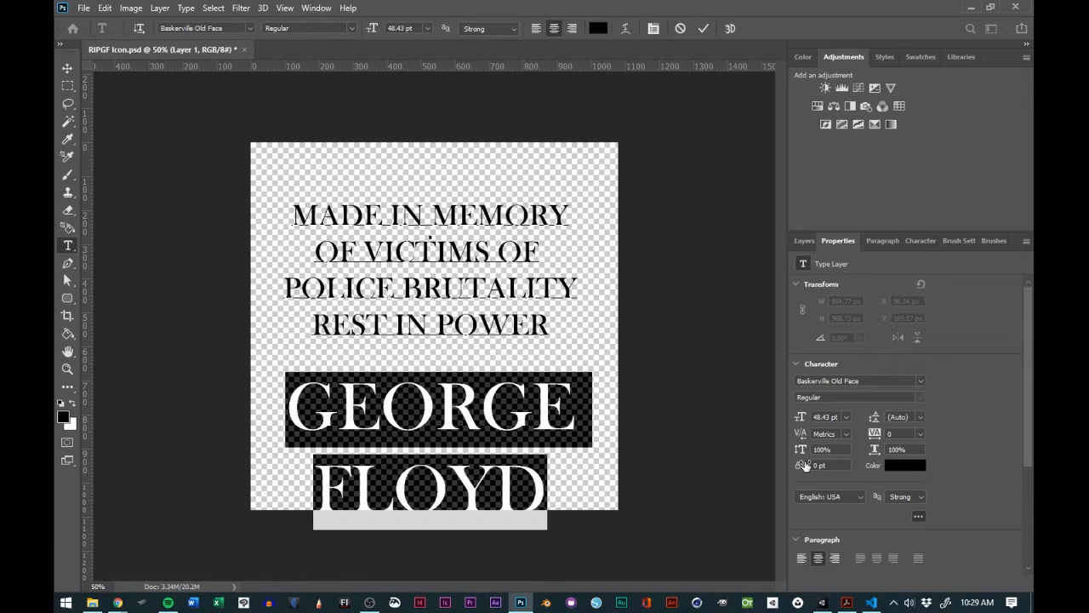
Set the leading of the "GEORGE FLOYD" lines to 34.32 pt and enlarge "REST IN POWER" to 27.43 pt
left_click_drag(806, 465, 823, 465)
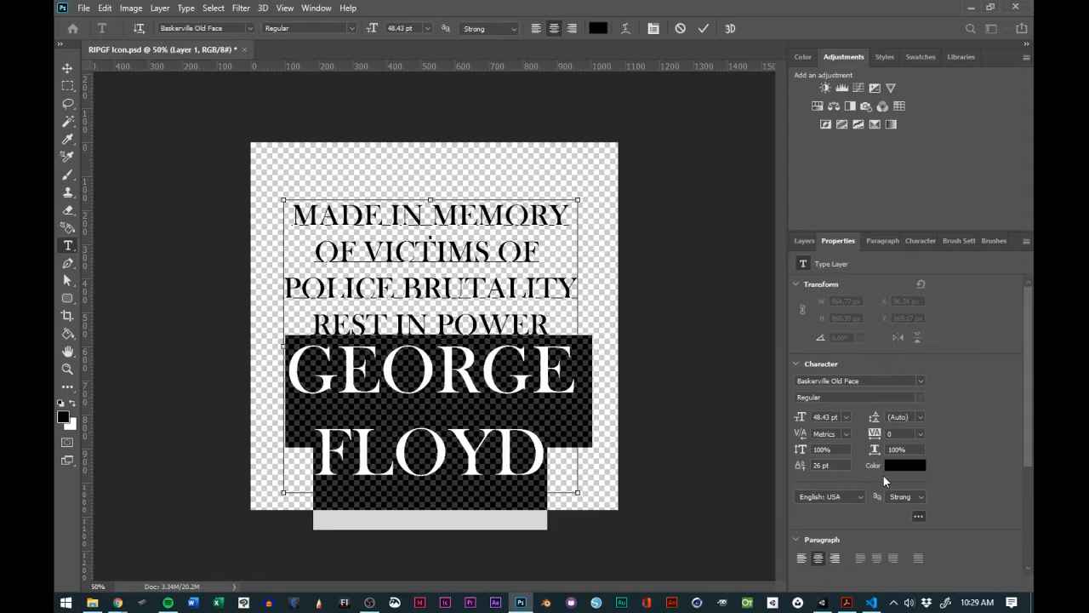
key("ctrl+z")
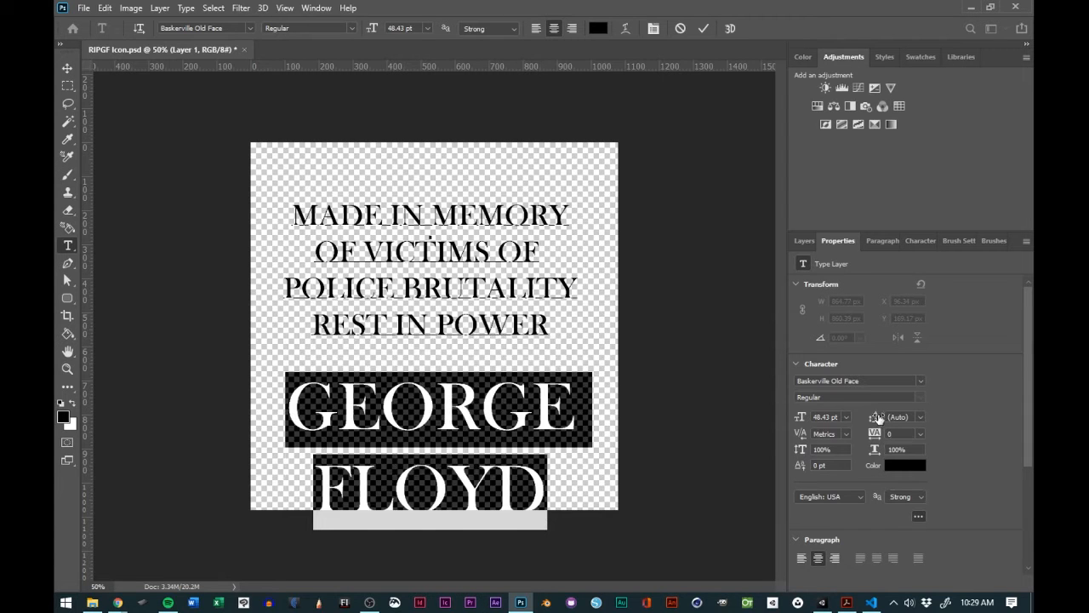
left_click_drag(875, 417, 860, 421)
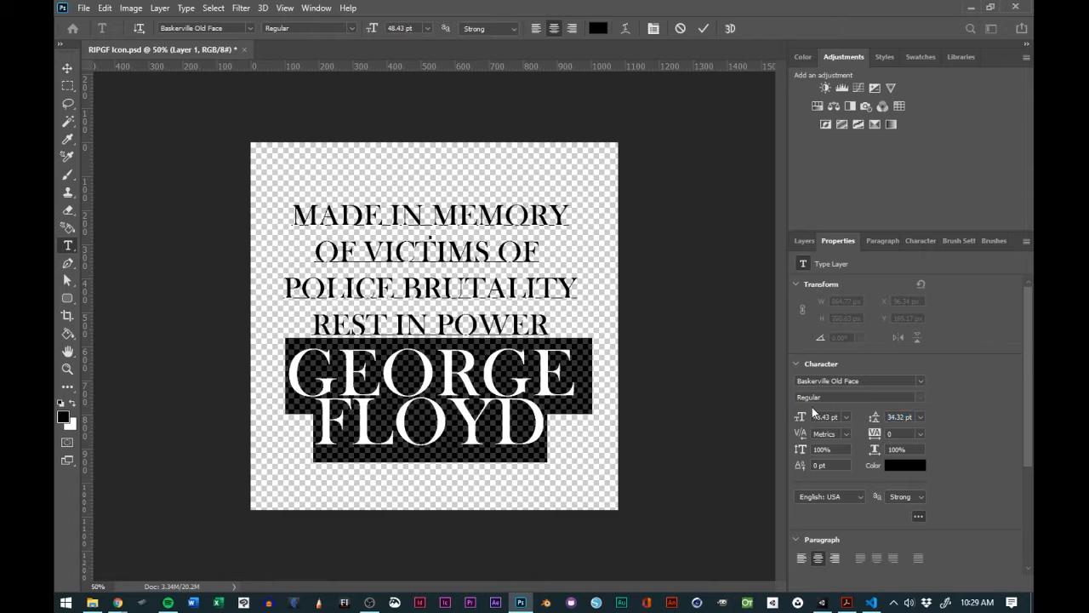
left_click_drag(558, 322, 312, 324)
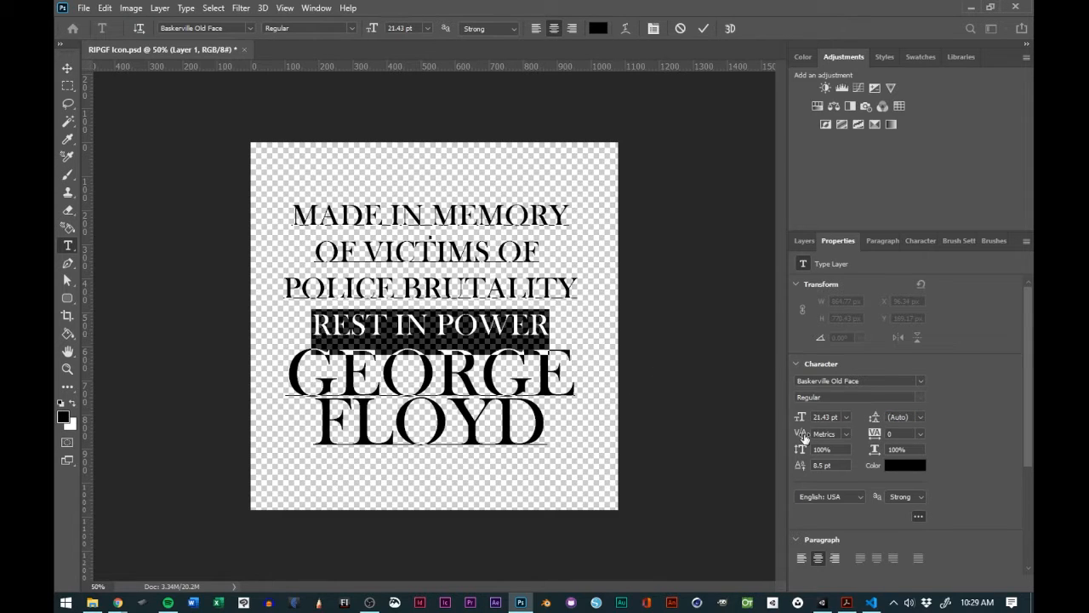
left_click_drag(799, 417, 800, 417)
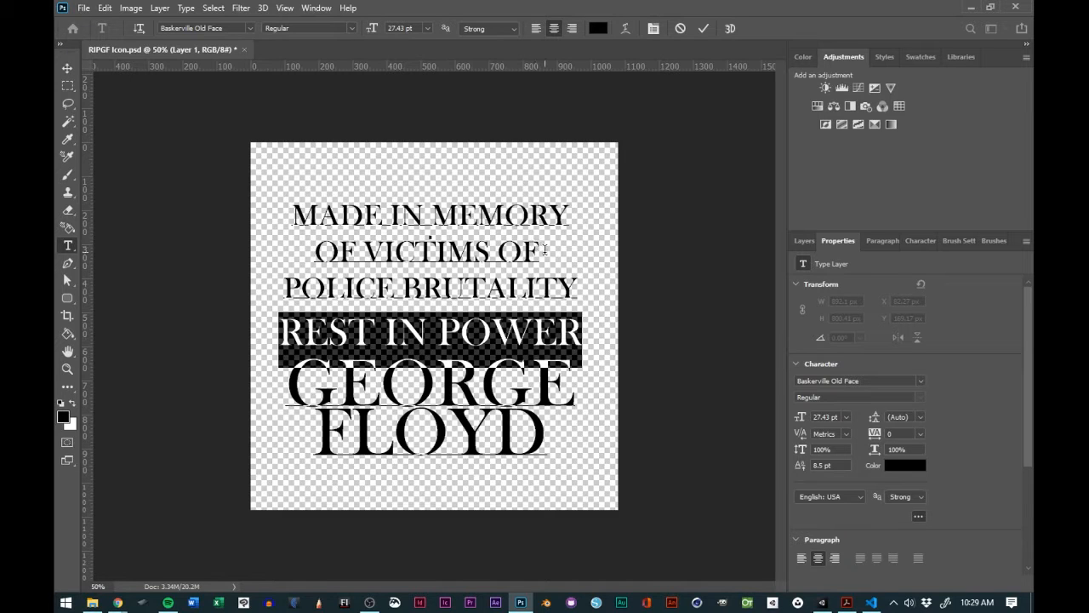
Paste the birth and death dates on a new line below "FLOYD" and reduce it to 13.43 pt with 13.32 pt leading
left_click(552, 443)
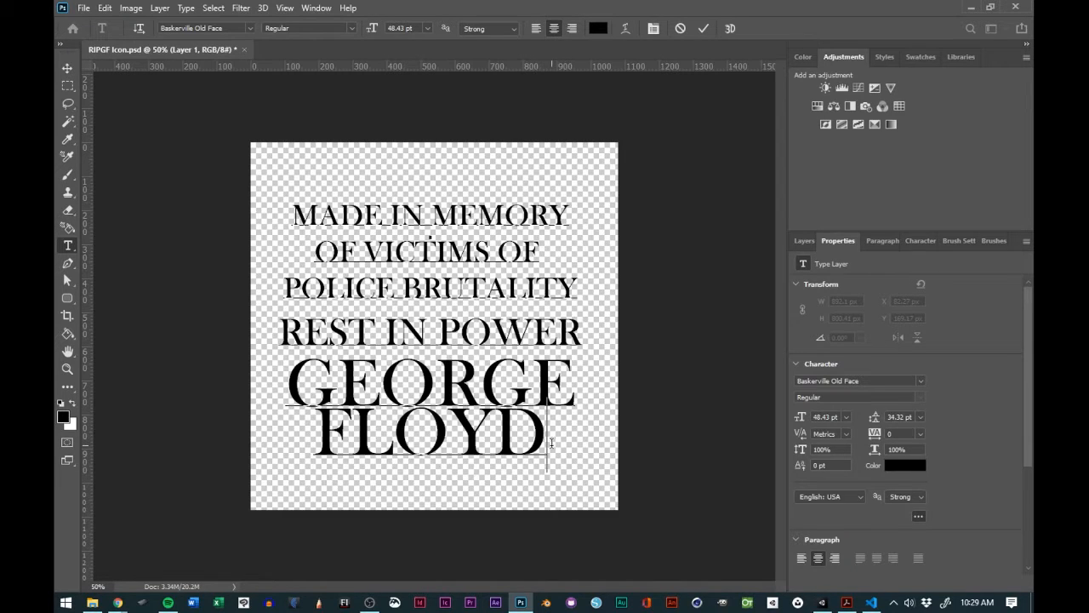
key("Return")
key("ctrl+v")
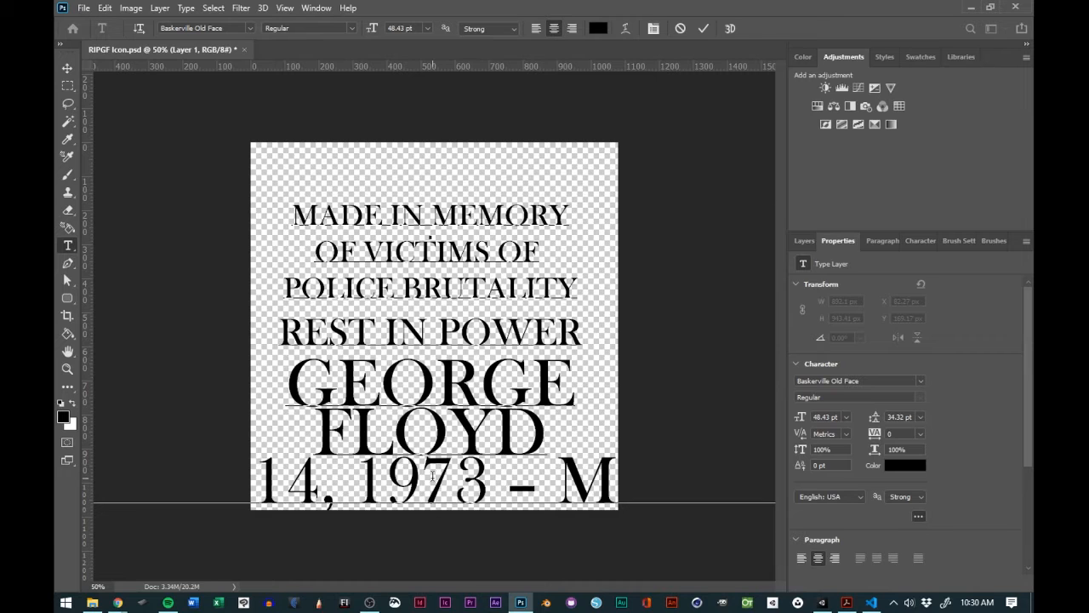
triple_click(432, 476)
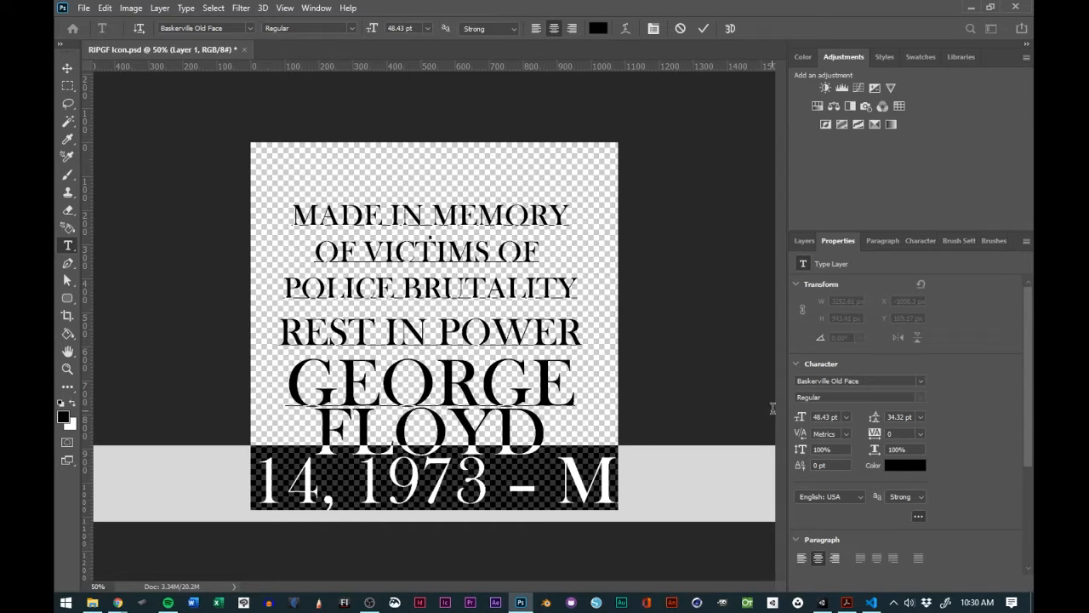
left_click_drag(800, 417, 775, 423)
left_click_drag(860, 420, 804, 417)
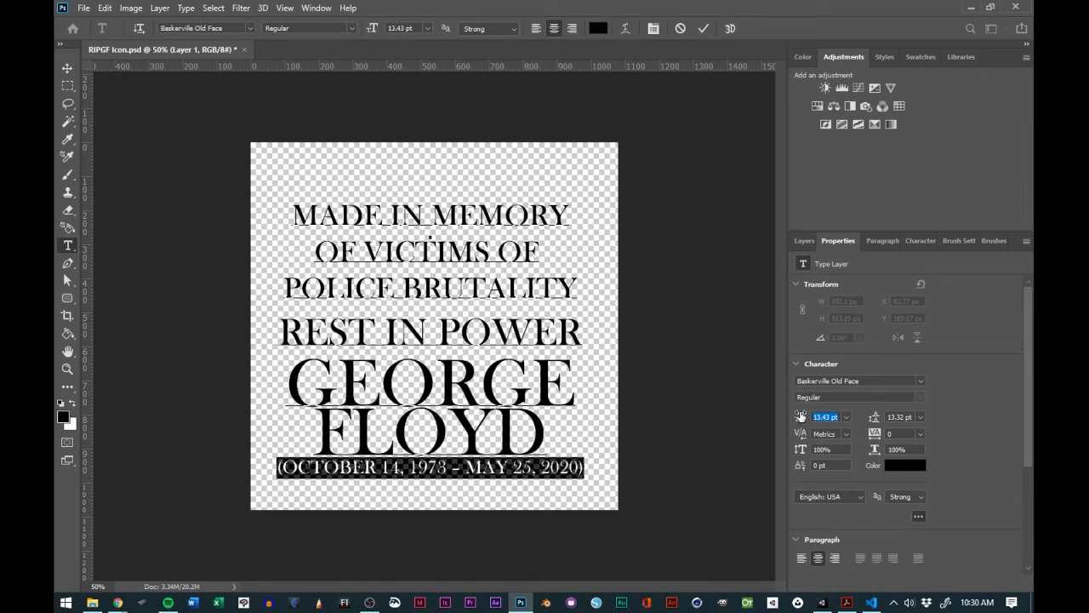
Set the dates line to a 14.43 pt font size with 22.32 pt leading and commit the text edits
left_click_drag(873, 417, 877, 417)
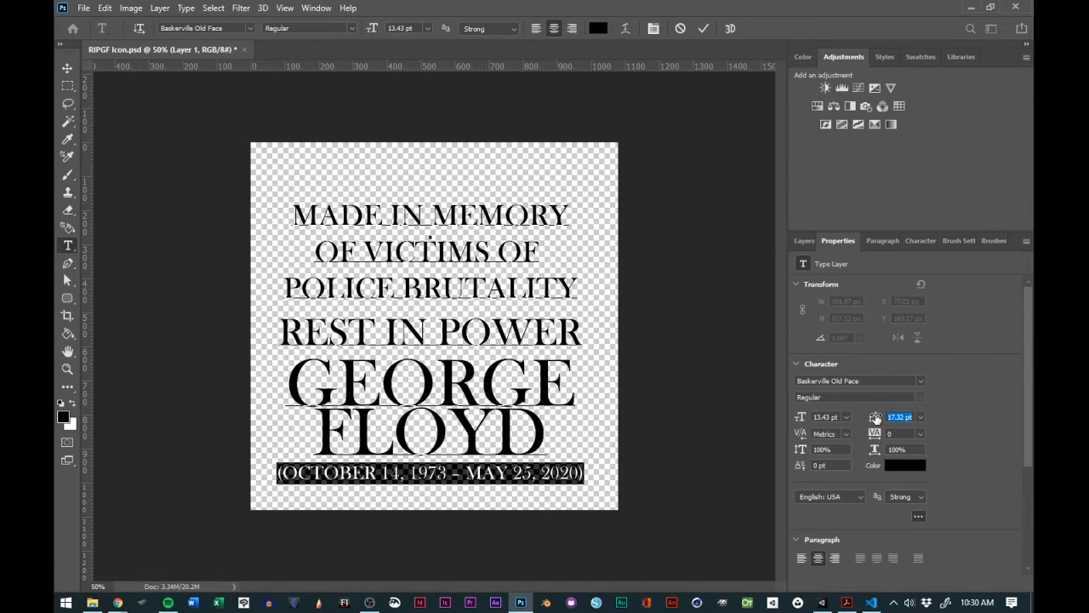
left_click_drag(800, 417, 800, 416)
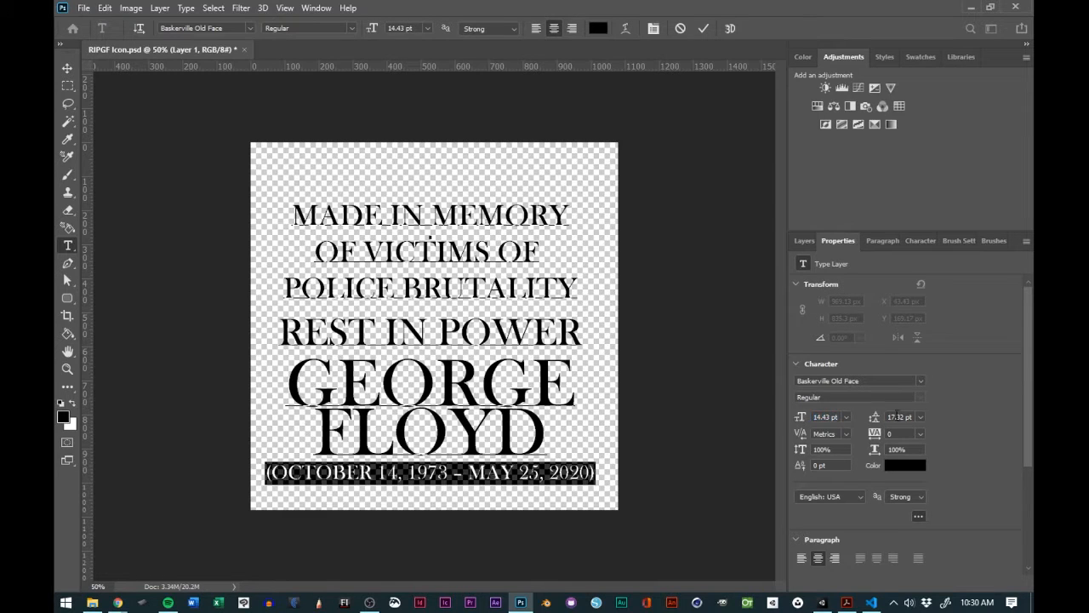
left_click_drag(874, 417, 890, 416)
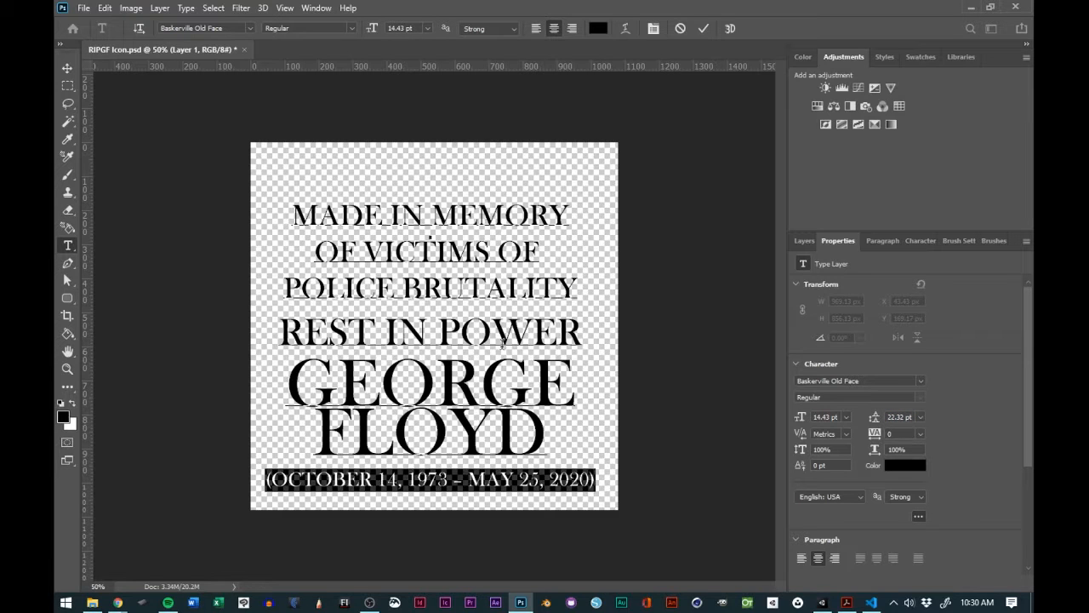
left_click(701, 31)
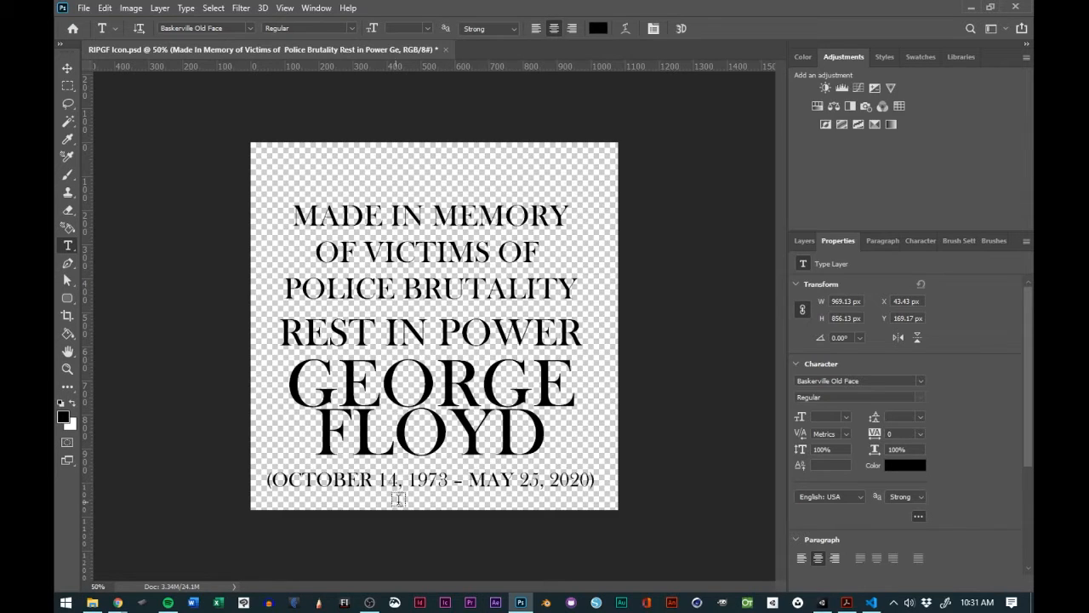
Align the whole memorial text layer to the centre of the canvas
left_click(68, 70)
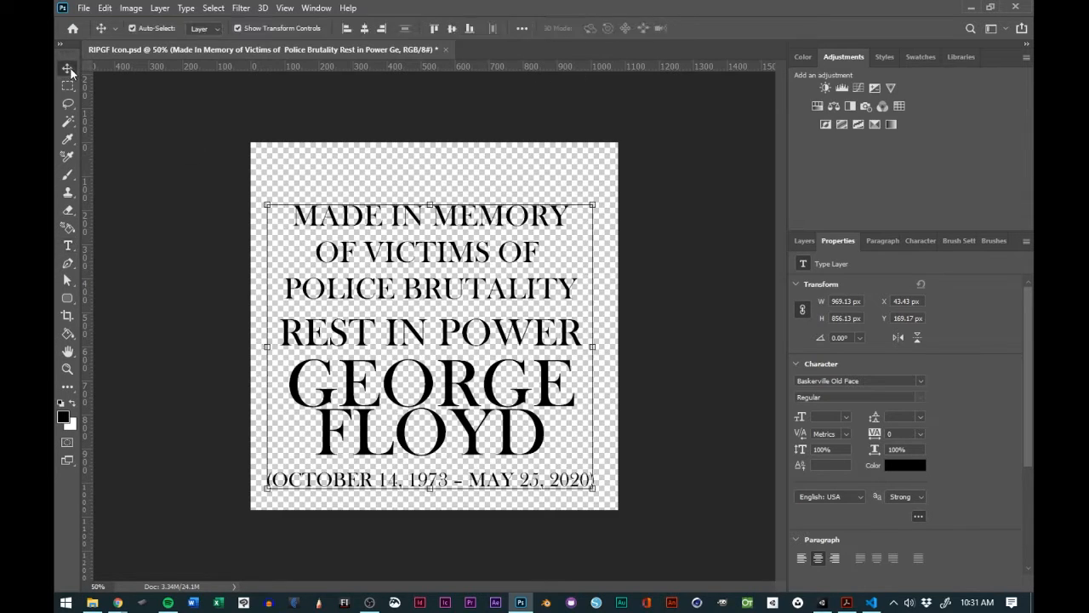
left_click(522, 28)
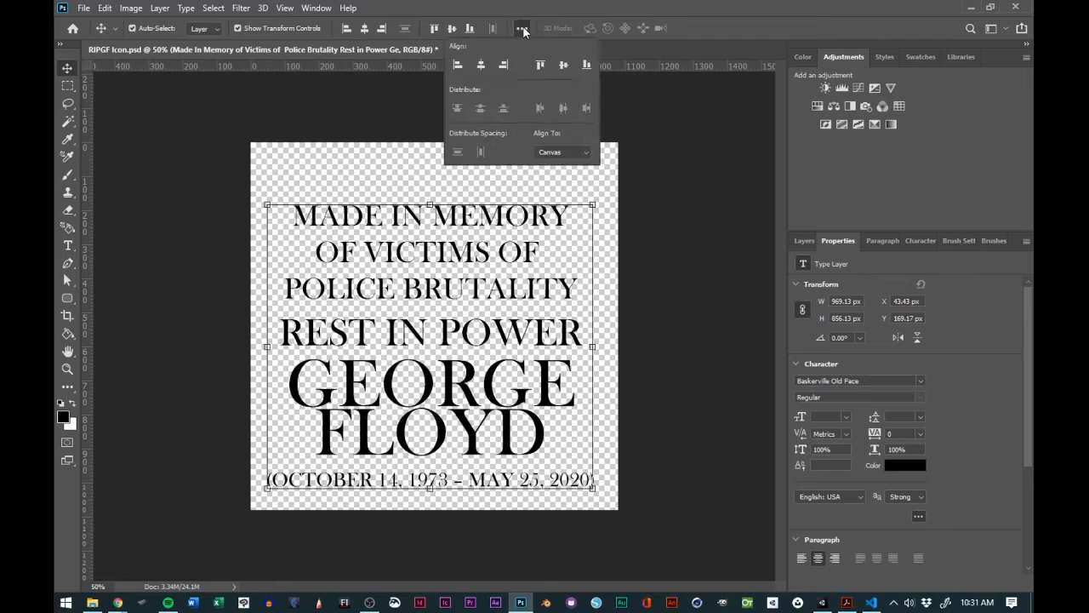
left_click(563, 66)
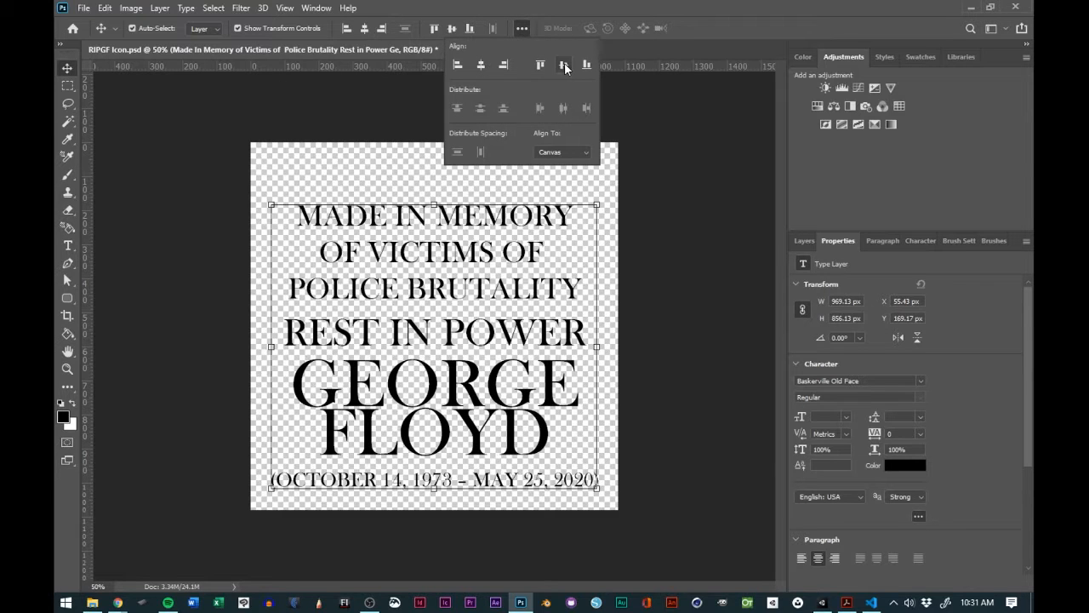